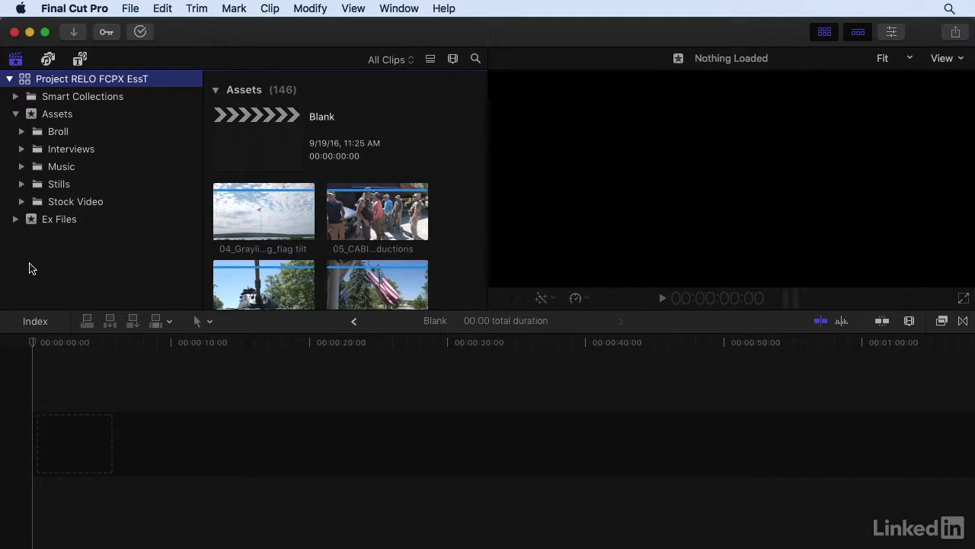
# Step: Open the Quicktime Export project from the 12.2 collection in the Chapter 12 folder of the Ex Files event
pyautogui.click(15, 218)
pyautogui.scroll(-5, 17, 228)
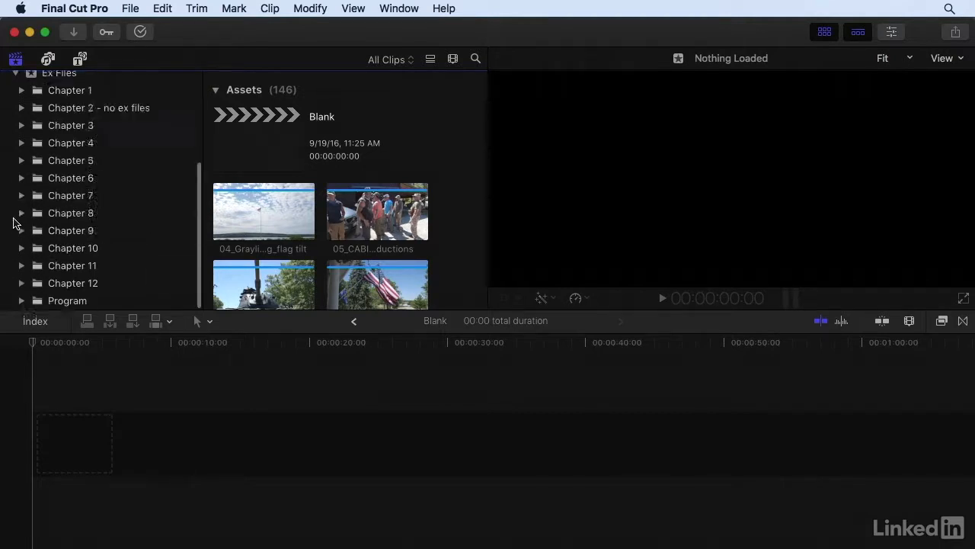
pyautogui.click(20, 280)
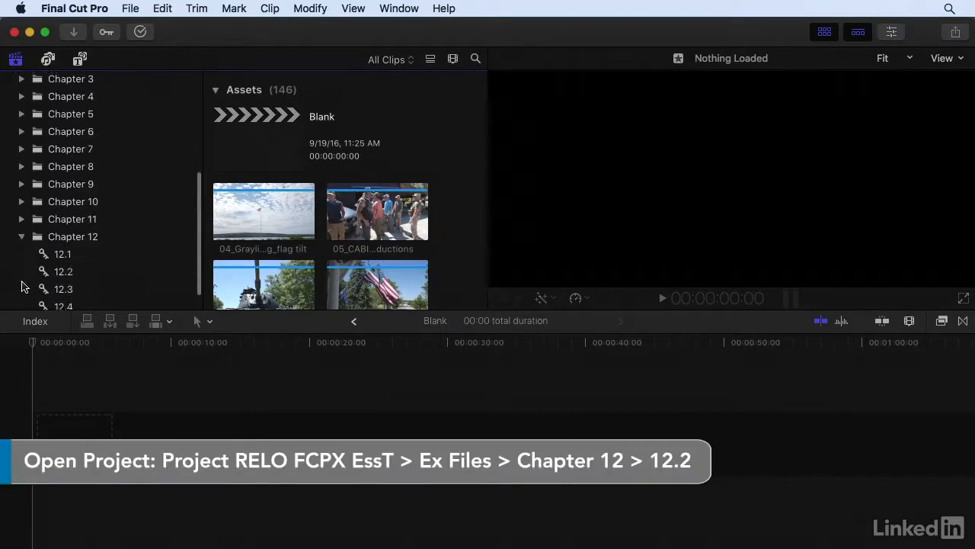
pyautogui.click(62, 247)
pyautogui.doubleClick(275, 124)
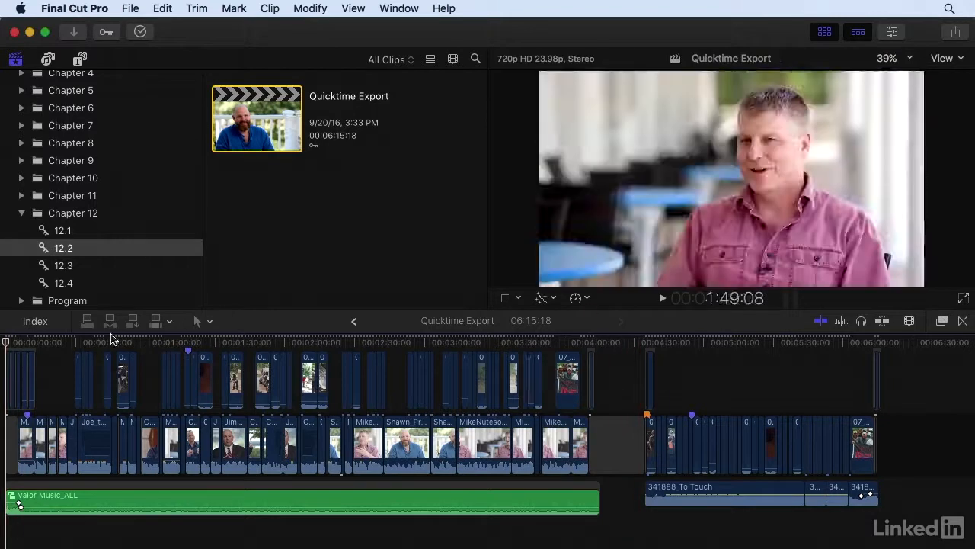
# Step: Add a chapter marker named Promo at the very start of the timeline
pyautogui.press('super+equal')
pyautogui.press('super+equal')
pyautogui.press('super+equal')
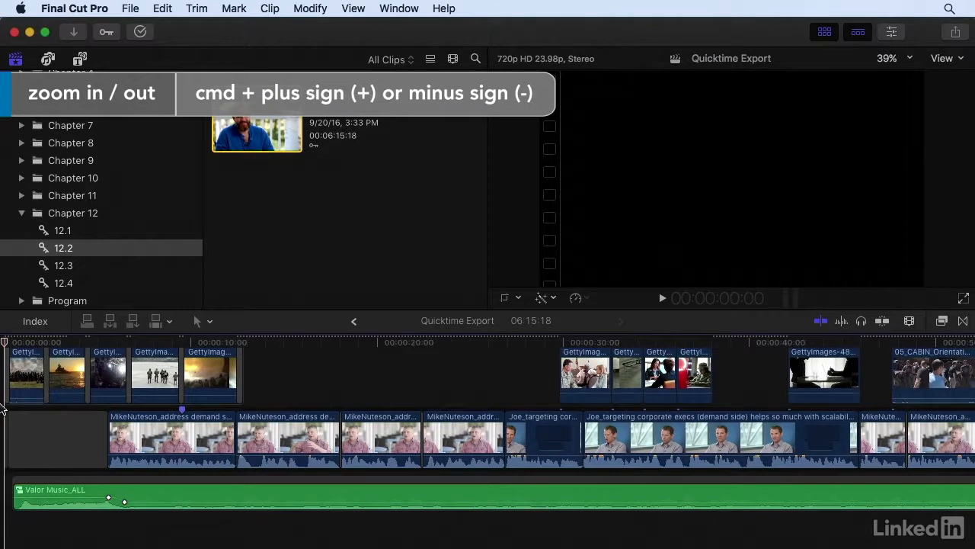
pyautogui.hotkey('alt', 'm')
pyautogui.write('Promo')
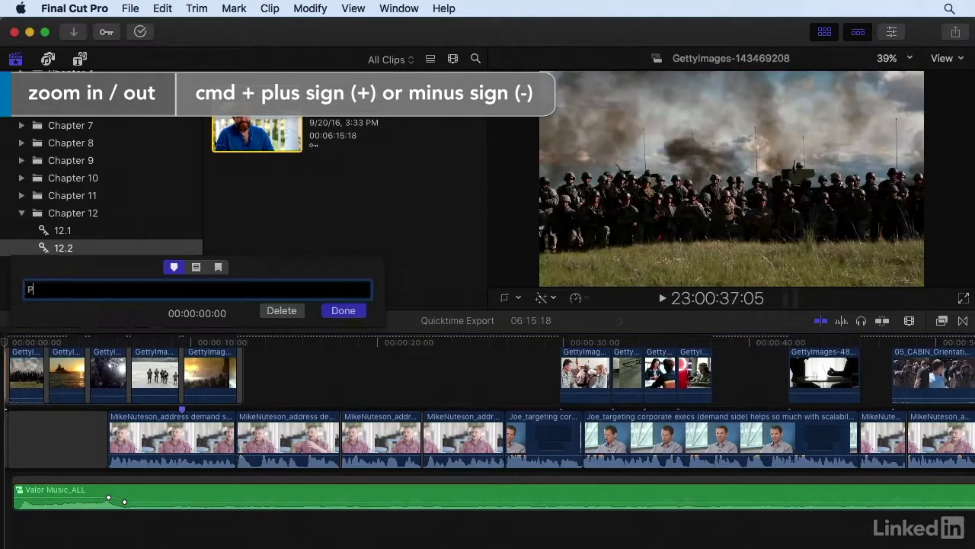
pyautogui.click(218, 267)
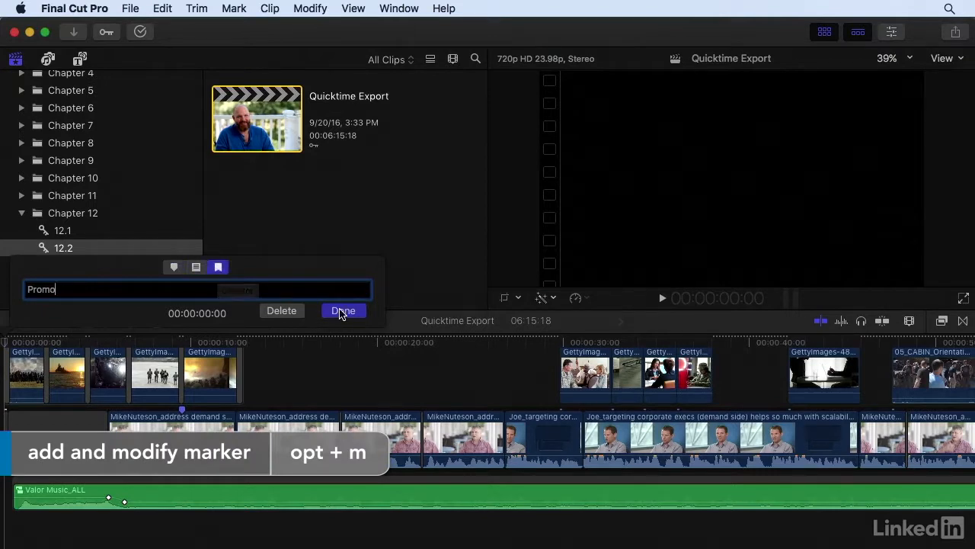
pyautogui.click(342, 310)
# Step: Inspect the chapter marker's thumbnail frame, fit the whole project in the timeline, and start a Master File export
pyautogui.scroll(4, 13, 394)
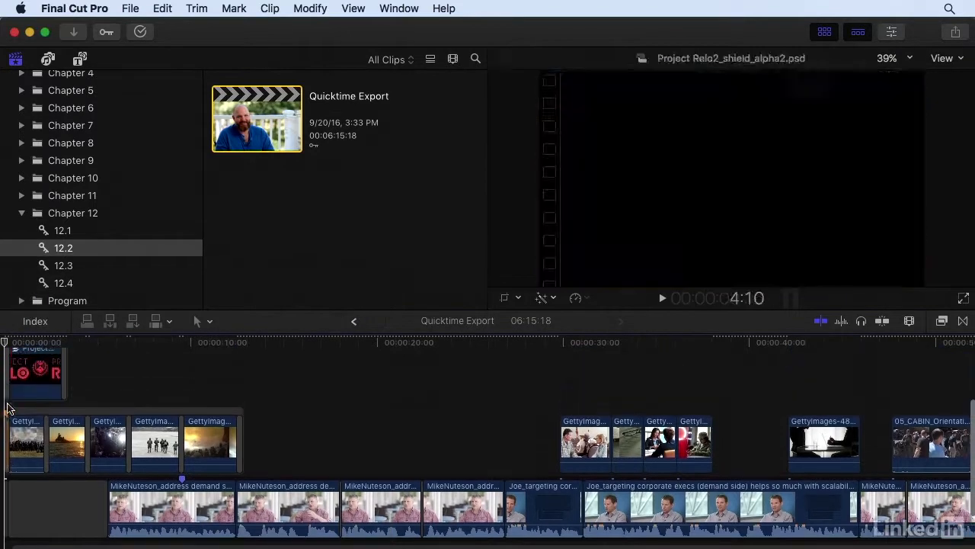
pyautogui.hscroll(-2, 9, 416)
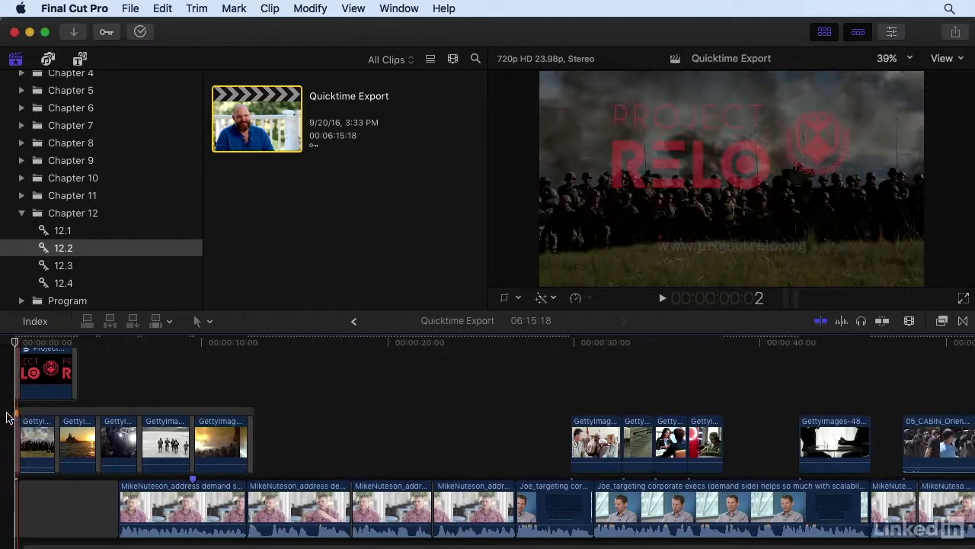
pyautogui.hscroll(-3, 23, 415)
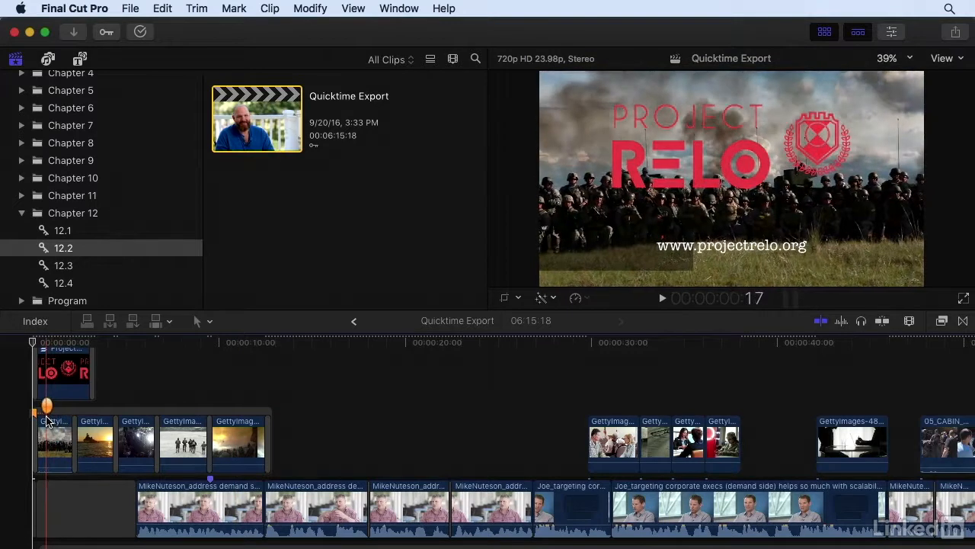
pyautogui.hotkey('shift', 'z')
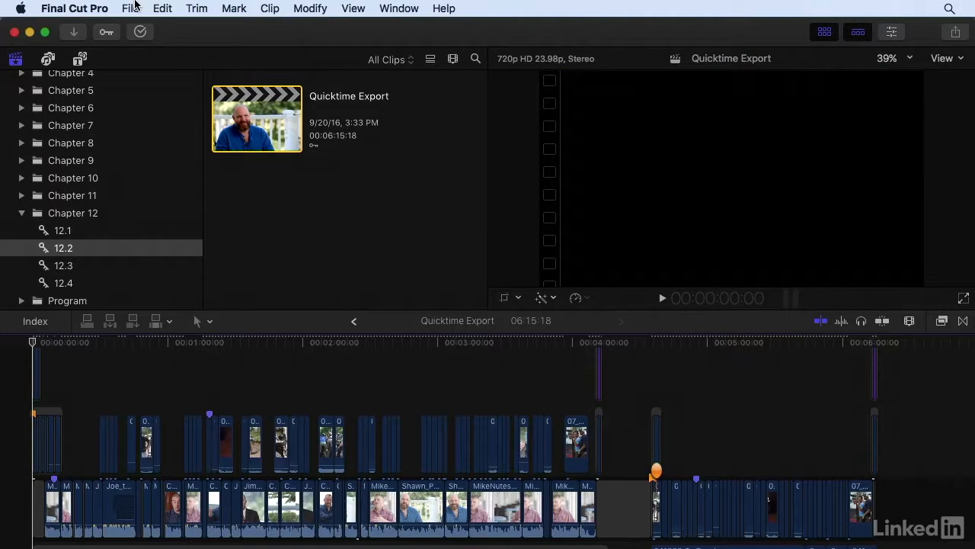
pyautogui.click(131, 8)
pyautogui.moveTo(140, 160)
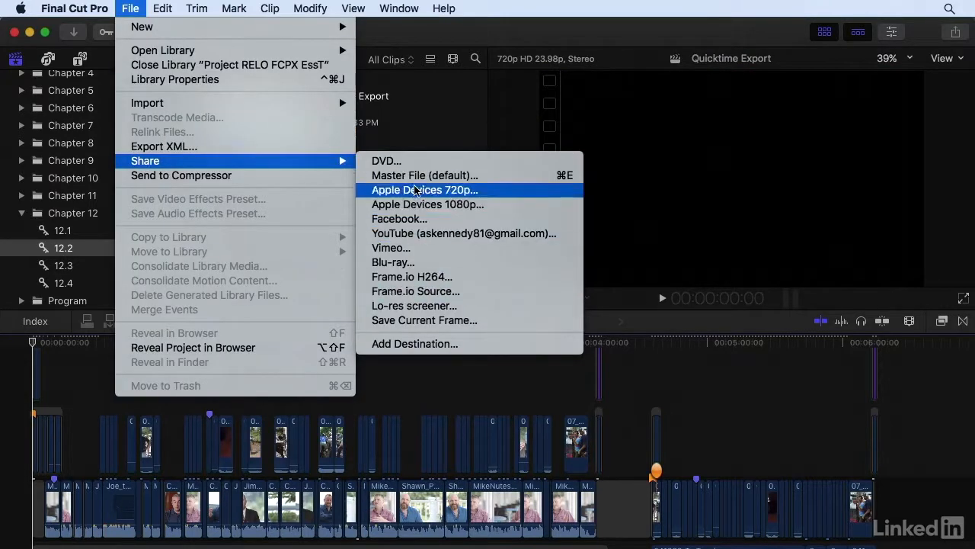
pyautogui.click(522, 178)
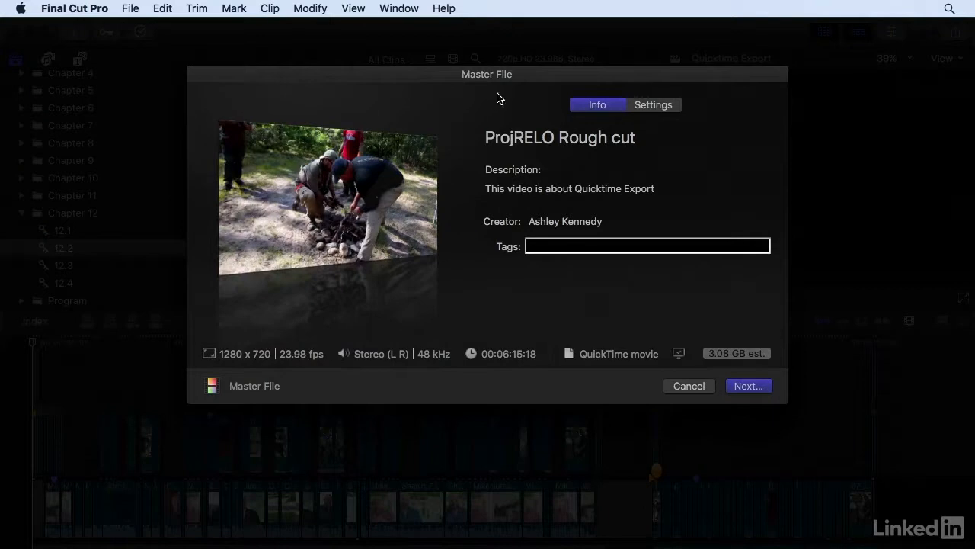
# Step: Set the export title to PR Master and the description to "Promo + montage"
pyautogui.click(520, 141)
pyautogui.moveTo(656, 132); pyautogui.dragTo(486, 124)
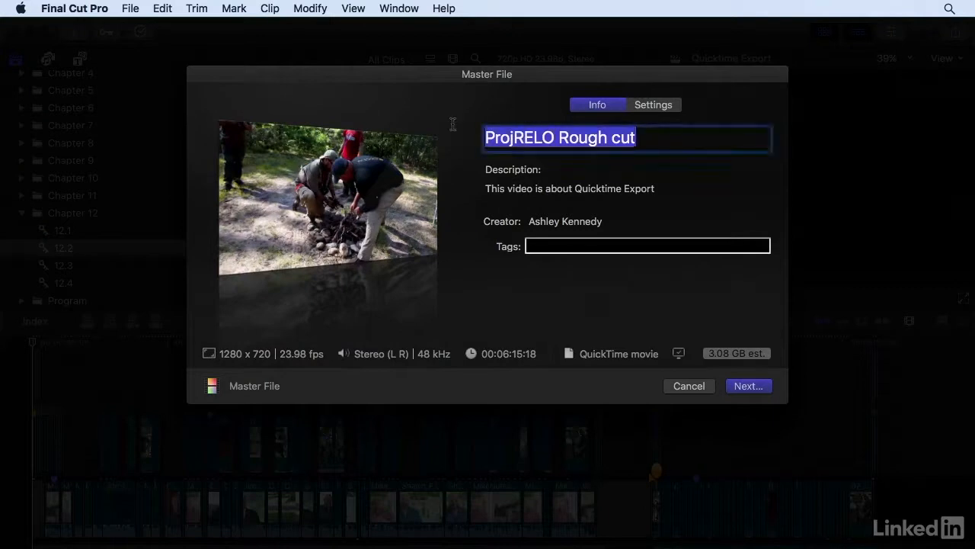
pyautogui.write('PR')
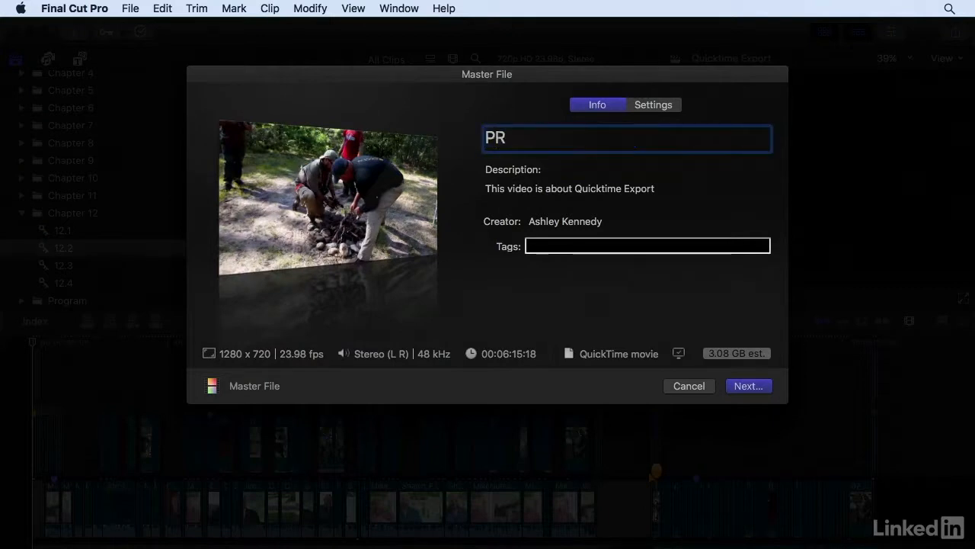
pyautogui.write(' Master')
pyautogui.click(519, 189)
pyautogui.press('super+a')
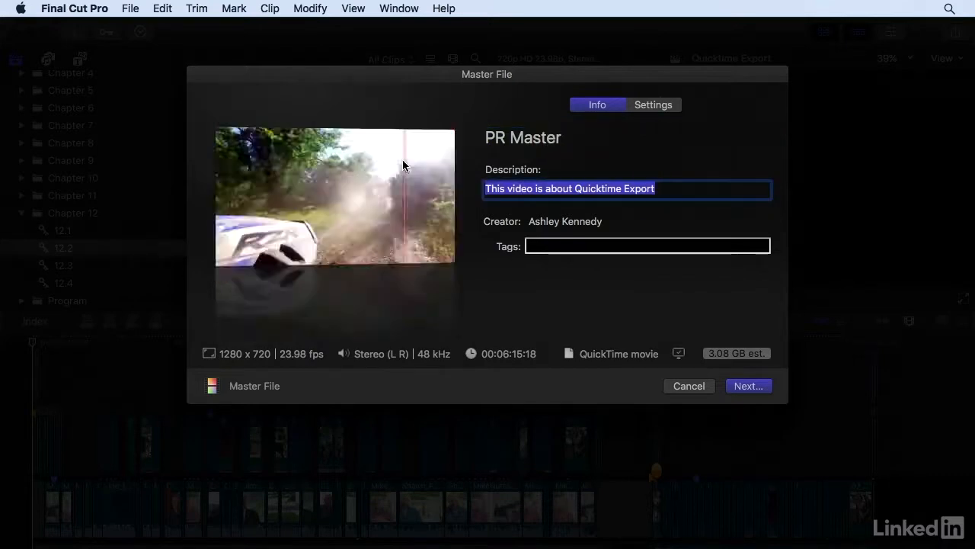
pyautogui.write('Promo +')
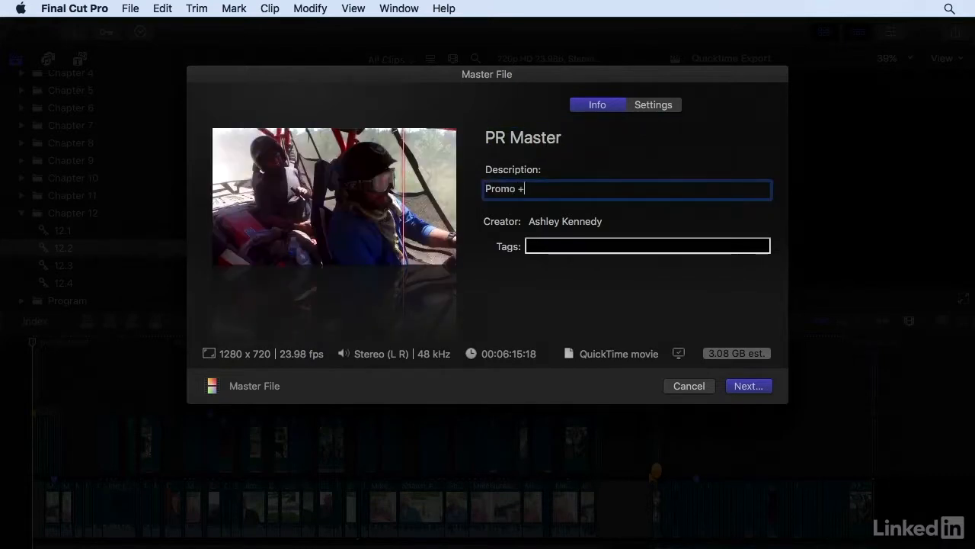
pyautogui.write(' montage')
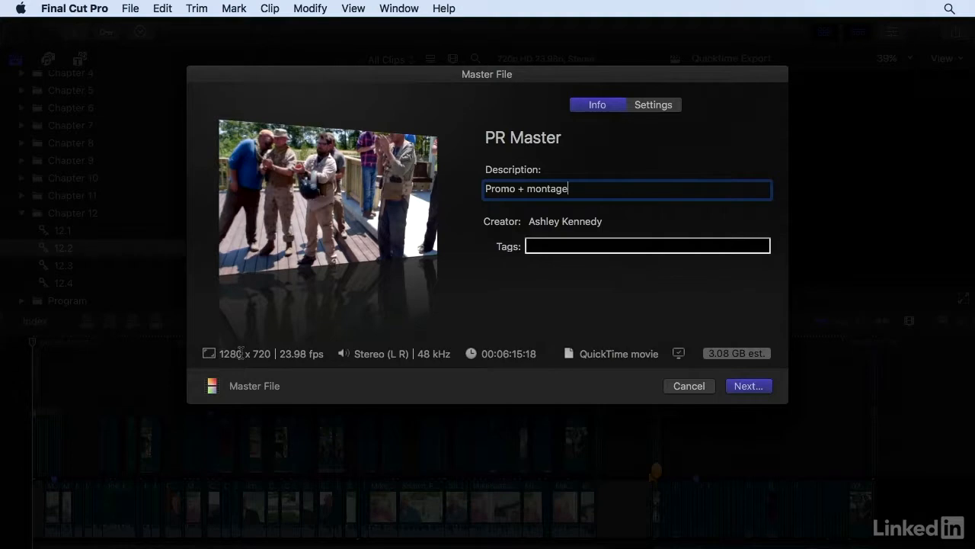
# Step: Examine the format and video codec choices in the master file's export settings
pyautogui.click(654, 105)
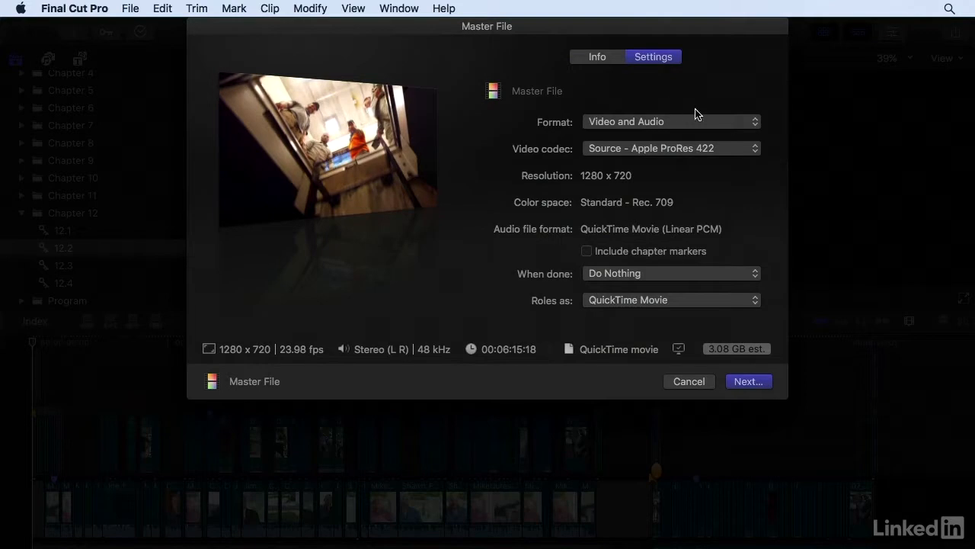
pyautogui.click(722, 122)
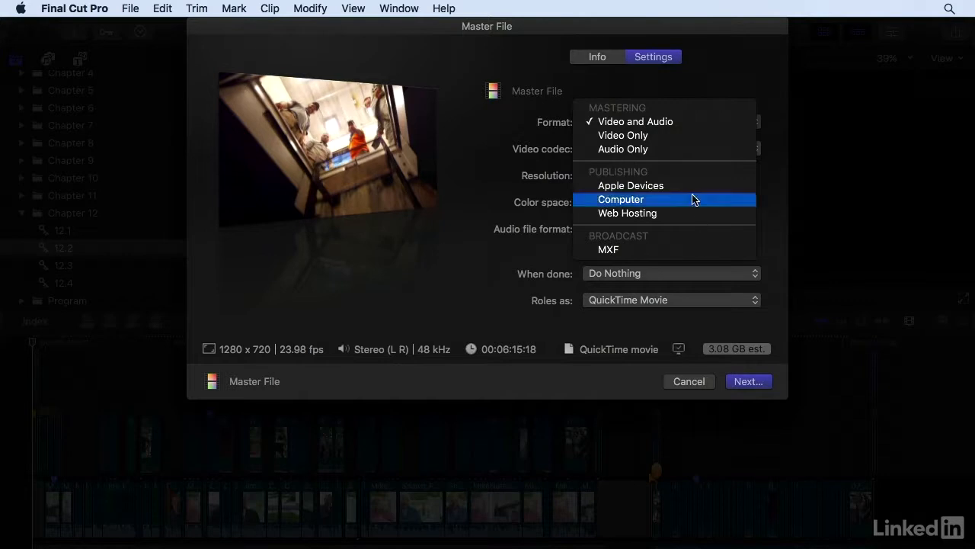
pyautogui.click(620, 123)
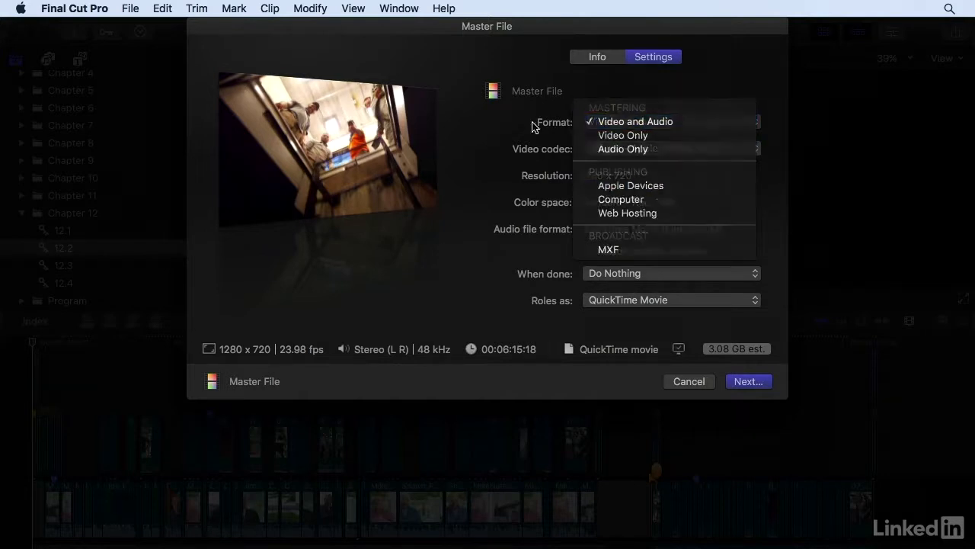
pyautogui.click(729, 150)
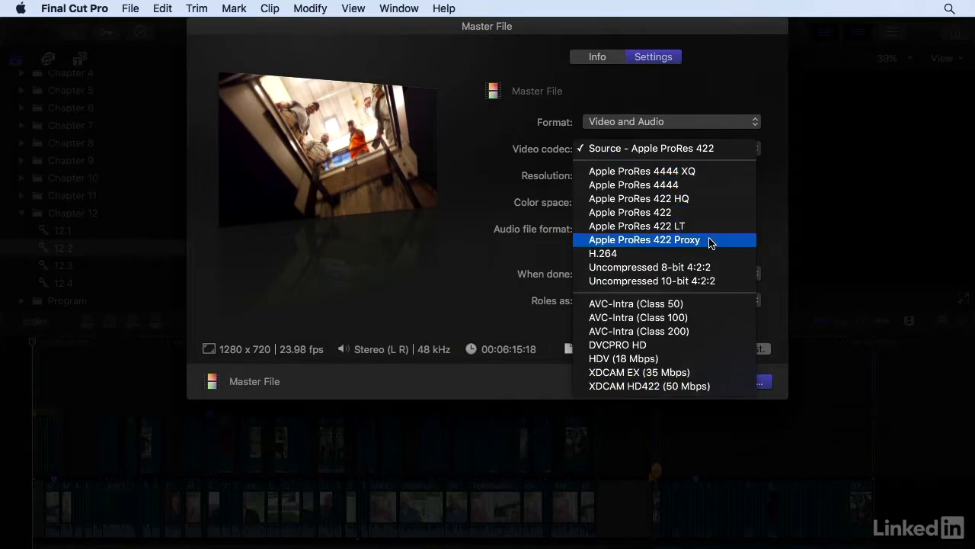
pyautogui.click(704, 133)
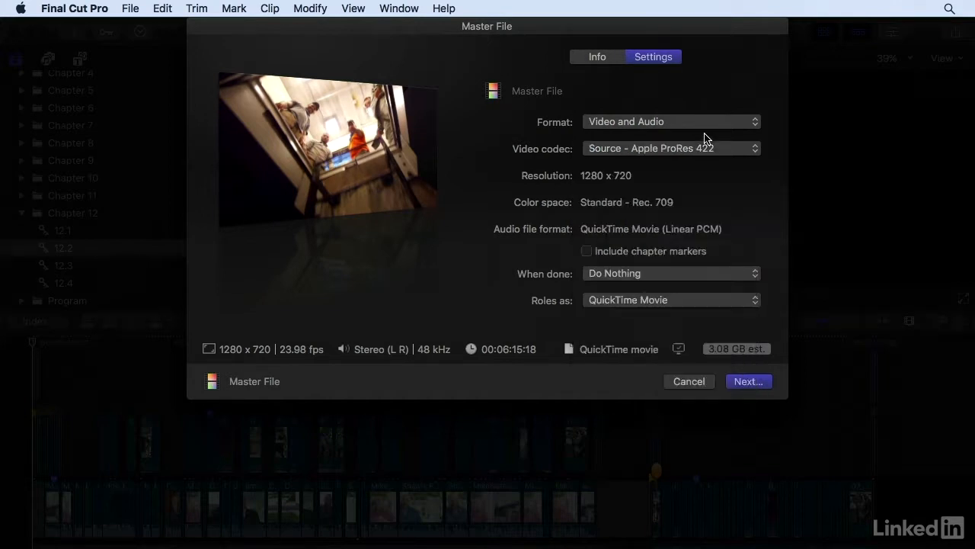
# Step: Switch to Chrome to read the About Apple ProRes codec descriptions, and return to Final Cut Pro
pyautogui.press('super+Tab')
pyautogui.scroll(-5, 850, 227)
pyautogui.scroll(-9, 851, 225)
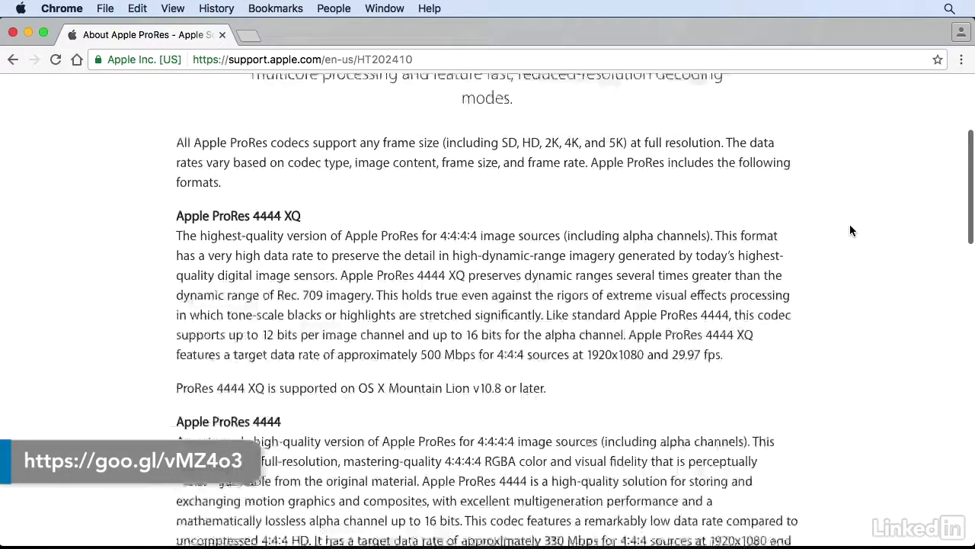
pyautogui.scroll(-10, 849, 224)
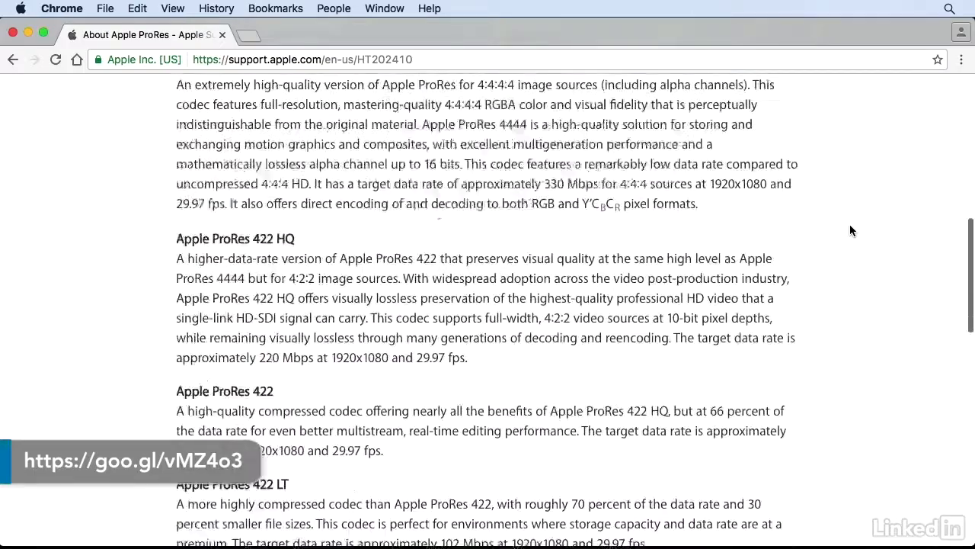
pyautogui.press('super+Tab')
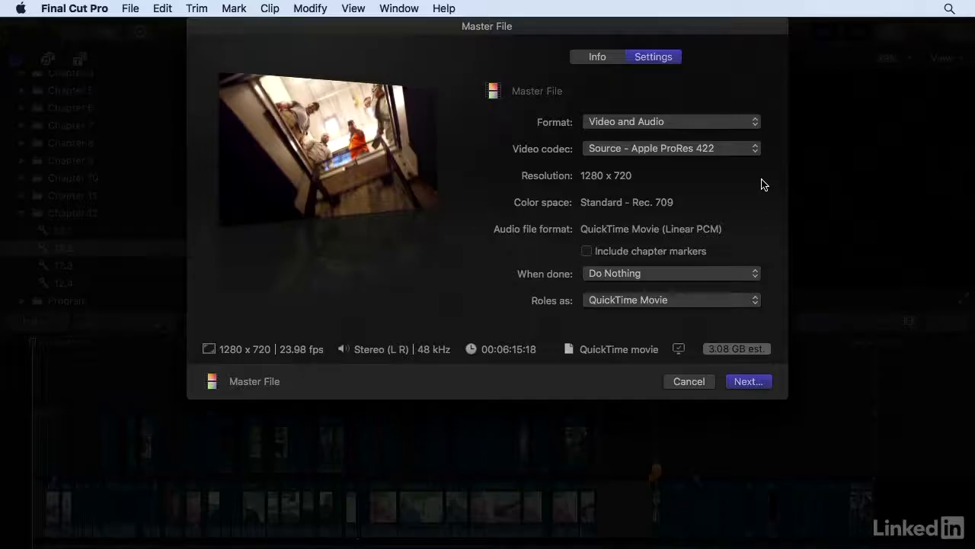
# Step: Set the master file's video codec to Apple ProRes 422
pyautogui.click(736, 151)
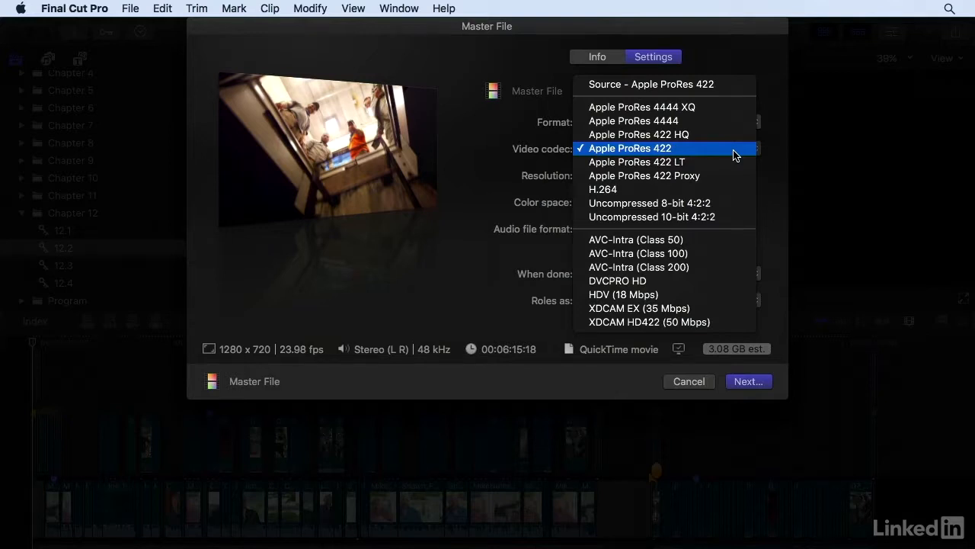
pyautogui.click(764, 152)
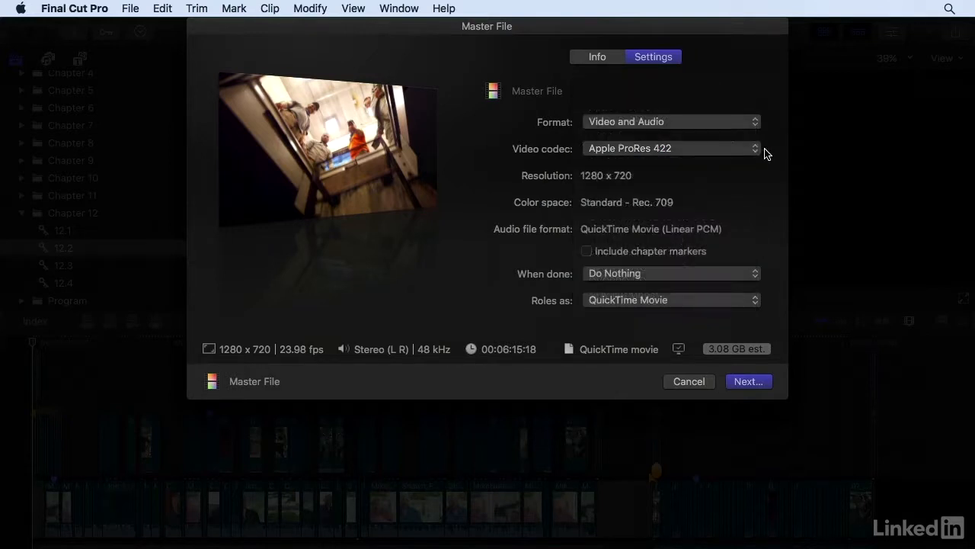
# Step: Try the Apple Devices export format and check its H.264 codec options and compatible devices
pyautogui.click(710, 126)
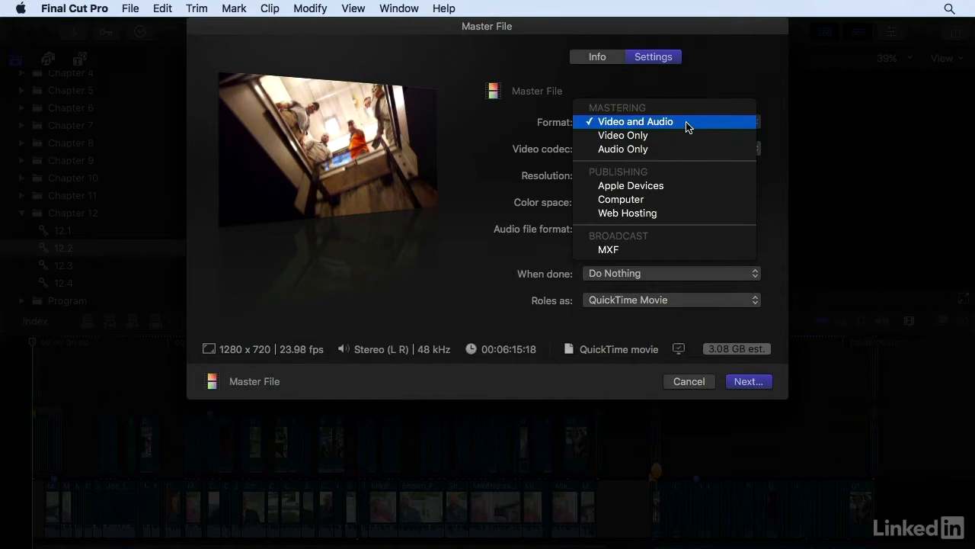
pyautogui.click(688, 192)
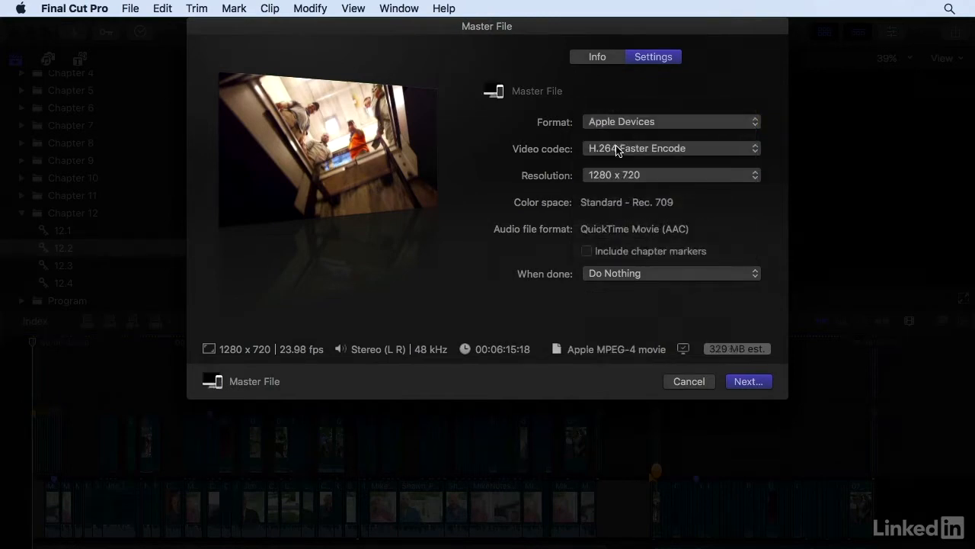
pyautogui.click(705, 152)
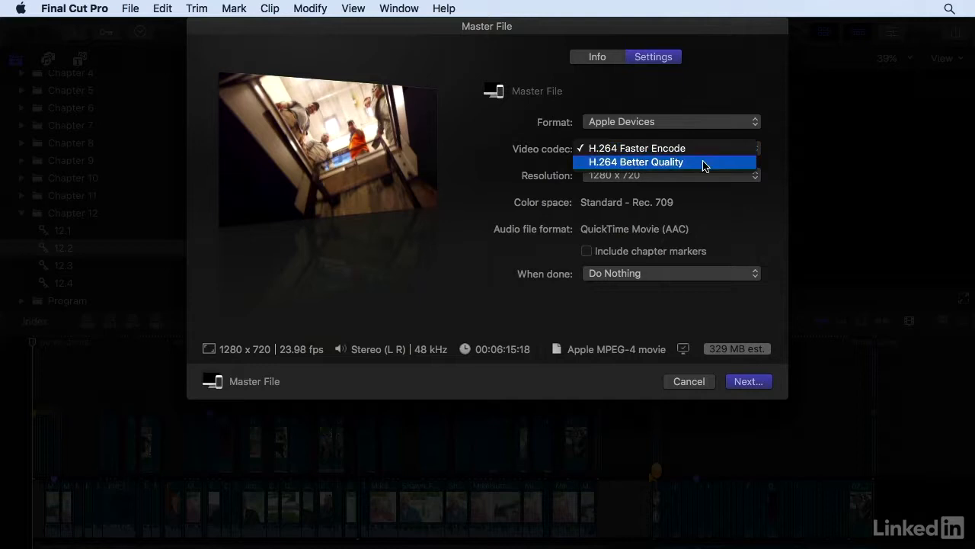
pyautogui.click(770, 126)
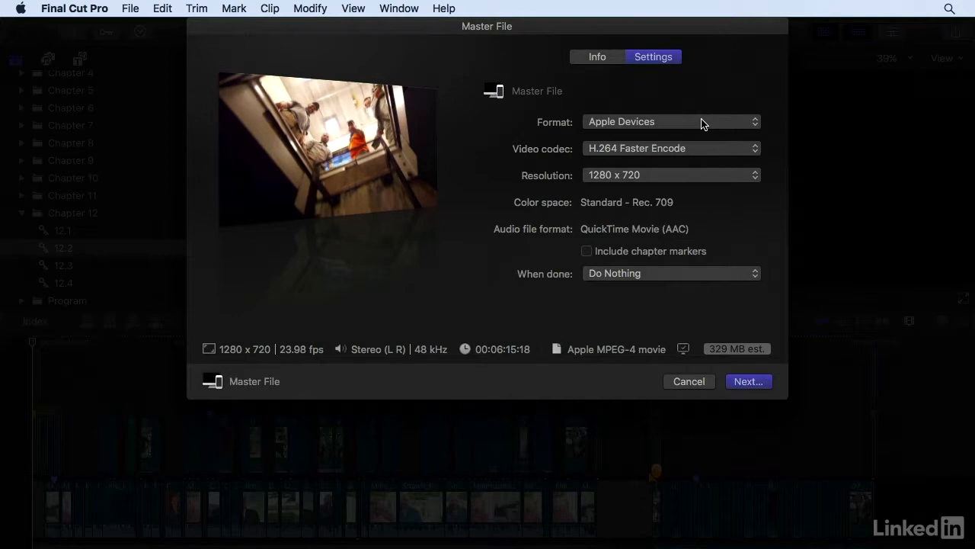
pyautogui.moveTo(683, 348)
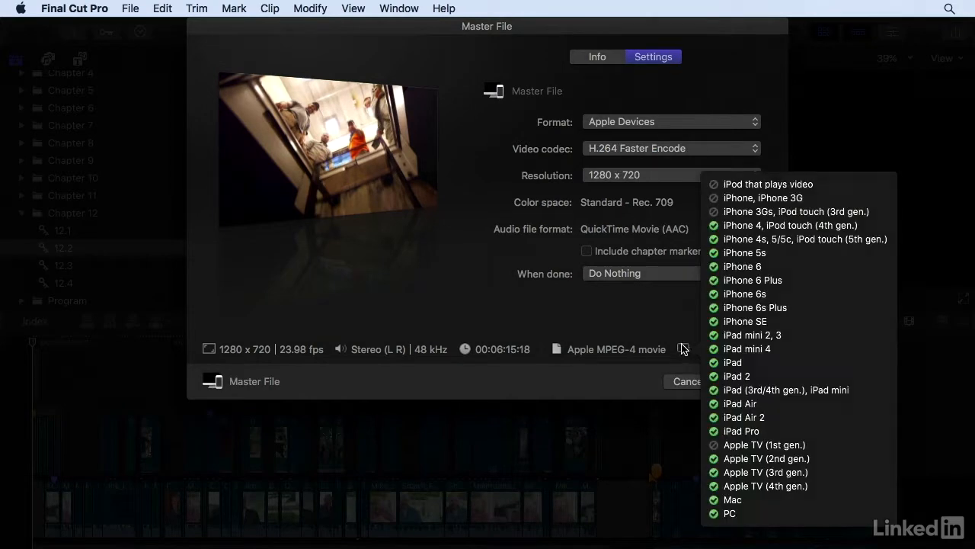
# Step: Set the export format to Video and Audio with the Apple ProRes 422 codec, and include chapter markers
pyautogui.click(670, 126)
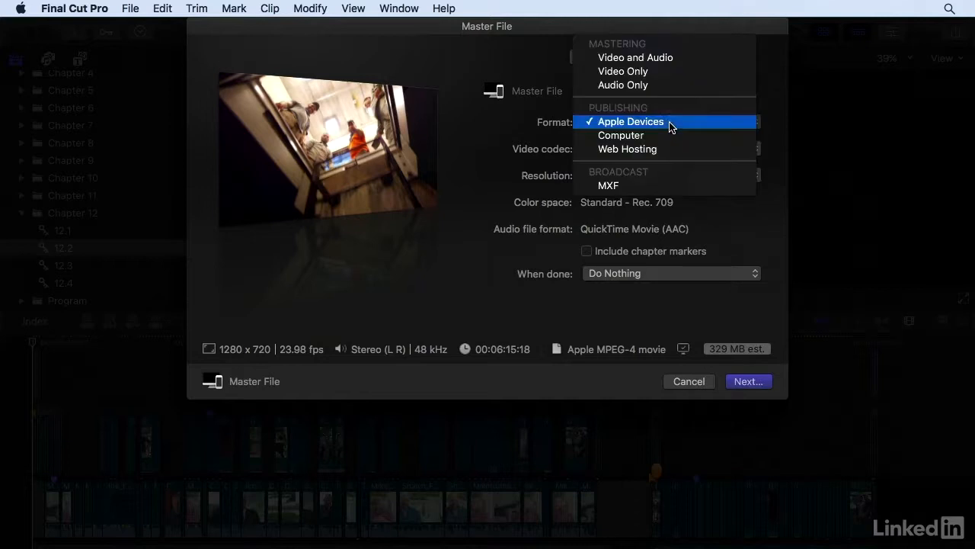
pyautogui.click(653, 58)
pyautogui.moveTo(684, 348)
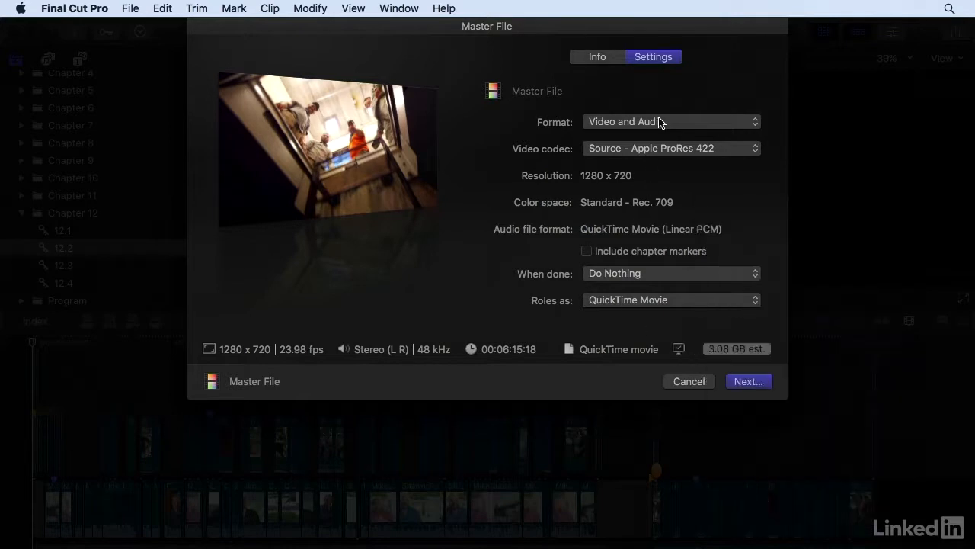
pyautogui.click(660, 124)
pyautogui.click(753, 122)
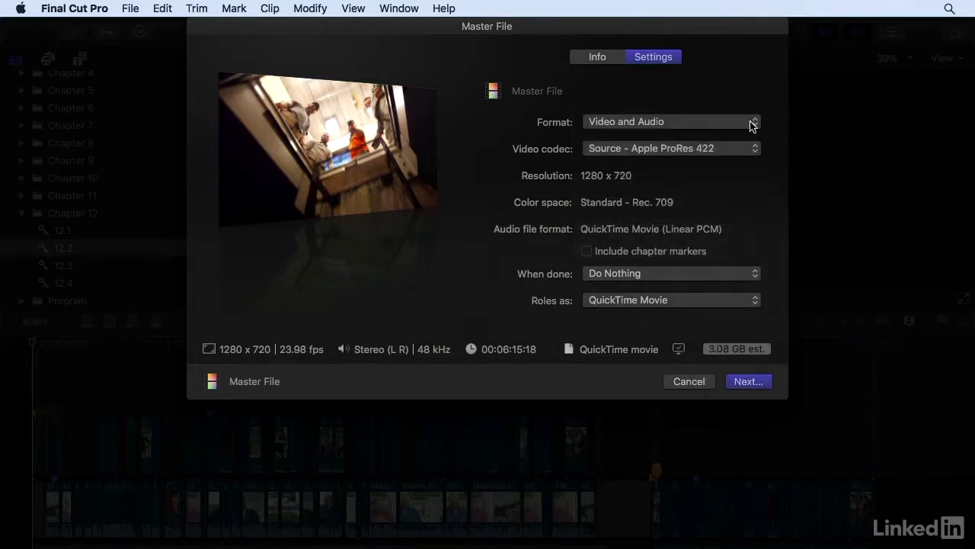
pyautogui.click(708, 147)
pyautogui.click(693, 212)
pyautogui.click(586, 253)
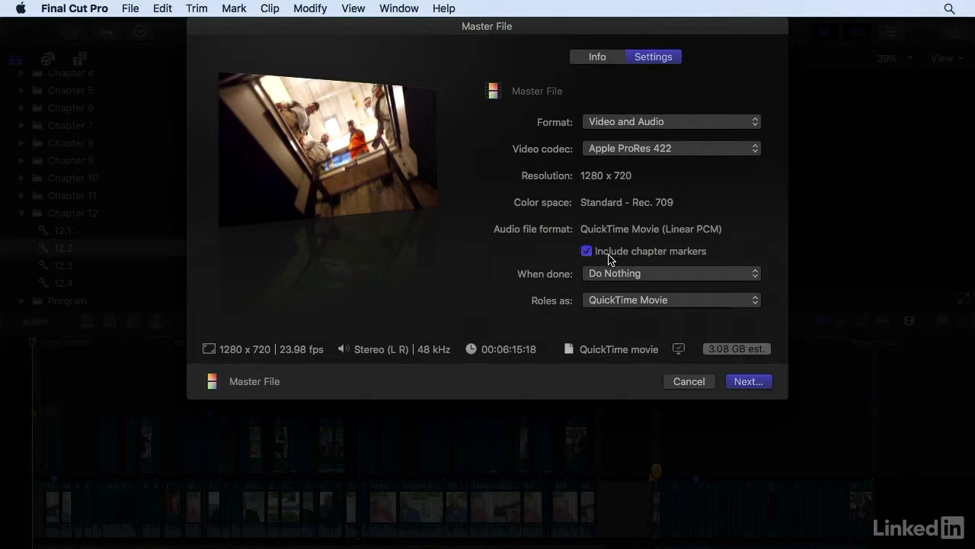
# Step: Check which other applications could open the finished export, and keep the When done action at Do Nothing
pyautogui.click(722, 276)
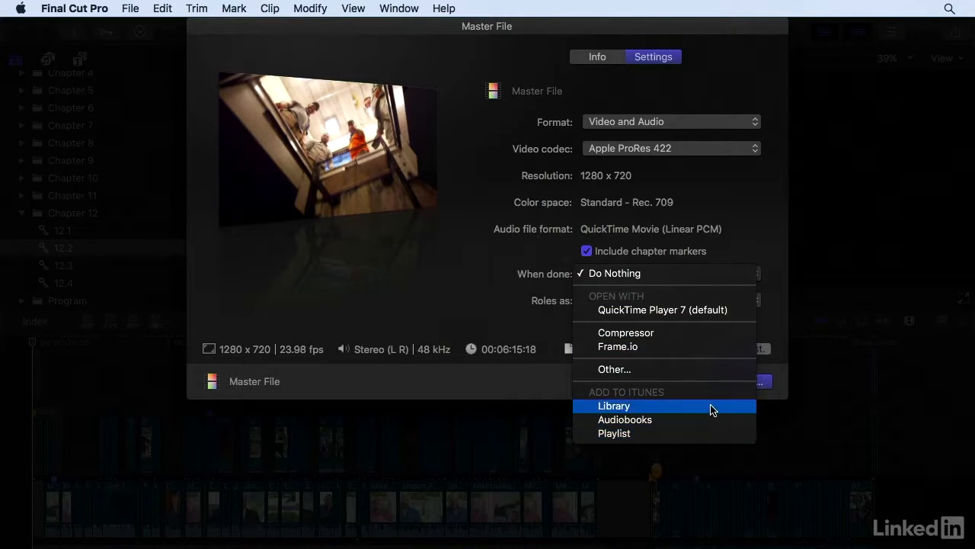
pyautogui.click(710, 371)
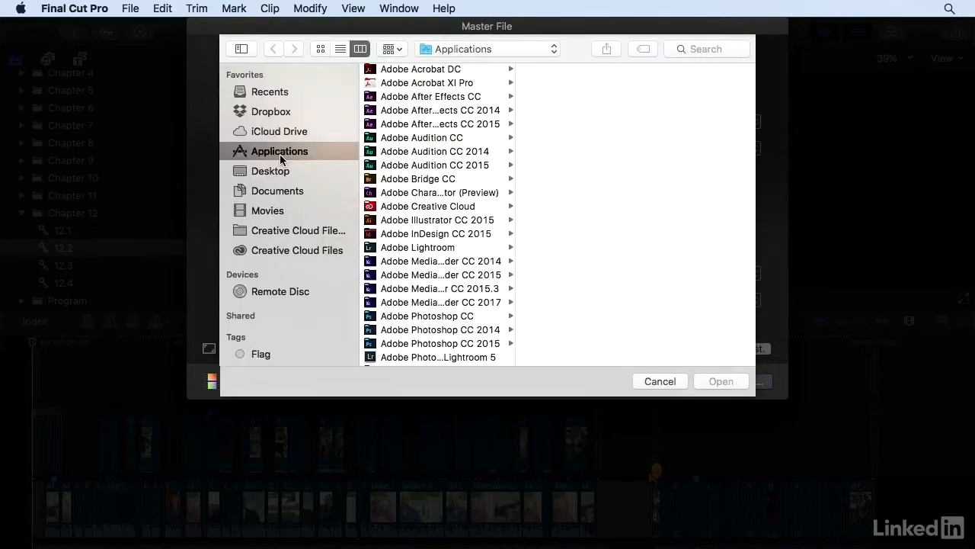
pyautogui.scroll(-20, 417, 194)
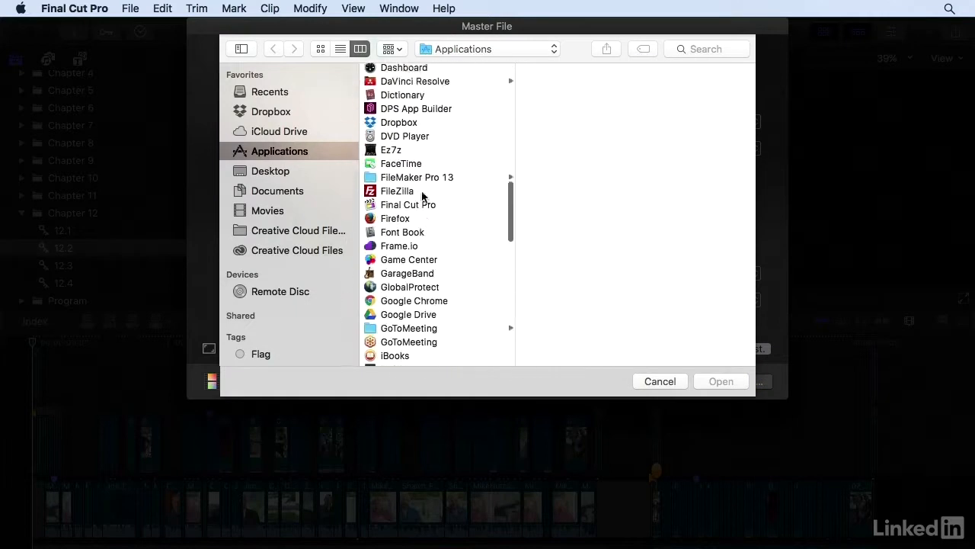
pyautogui.click(657, 383)
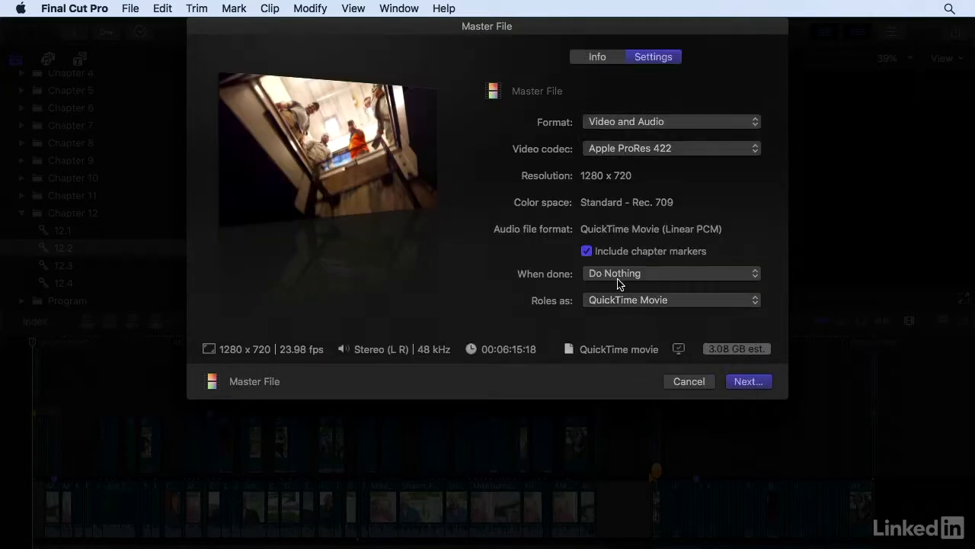
pyautogui.click(694, 276)
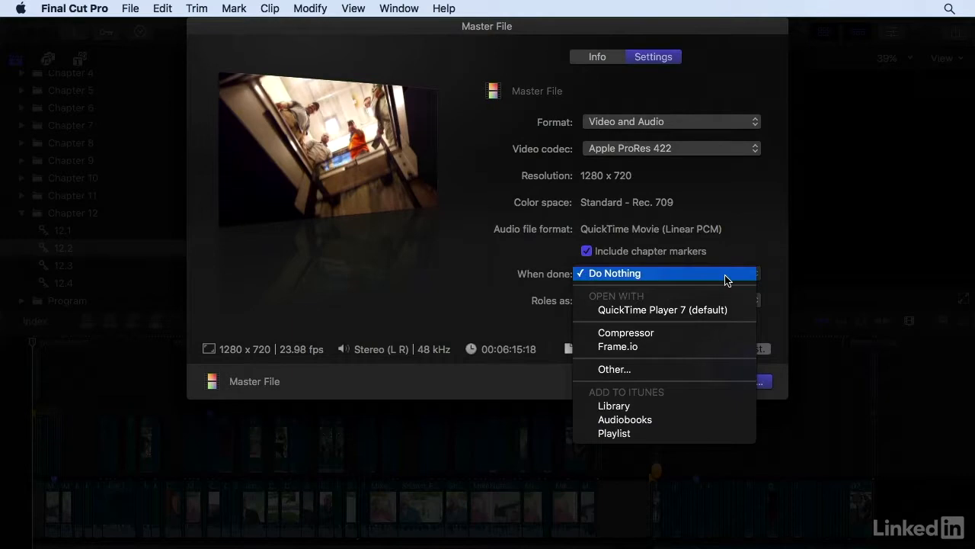
pyautogui.click(777, 276)
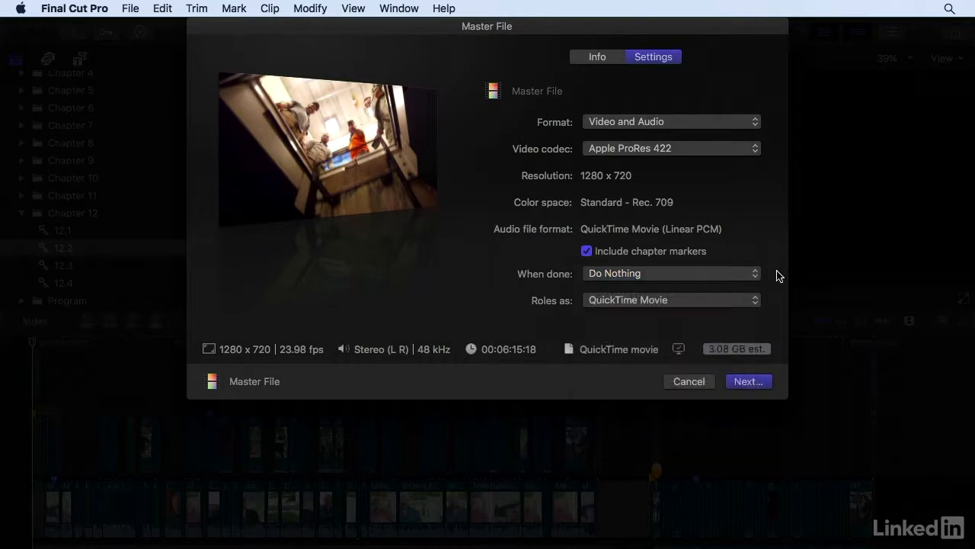
# Step: Review the role export options while keeping QuickTime Movie, and check the master file's save dialog without saving
pyautogui.click(728, 304)
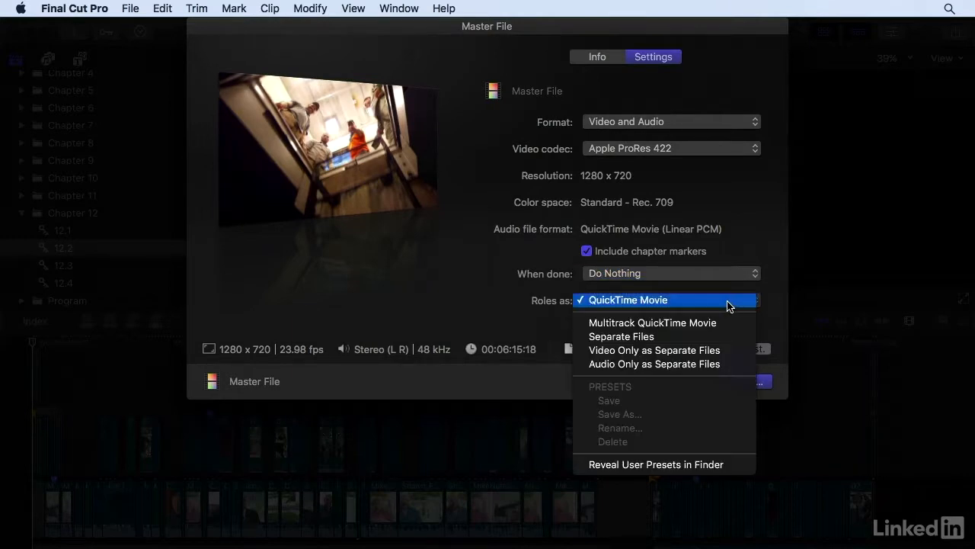
pyautogui.click(766, 302)
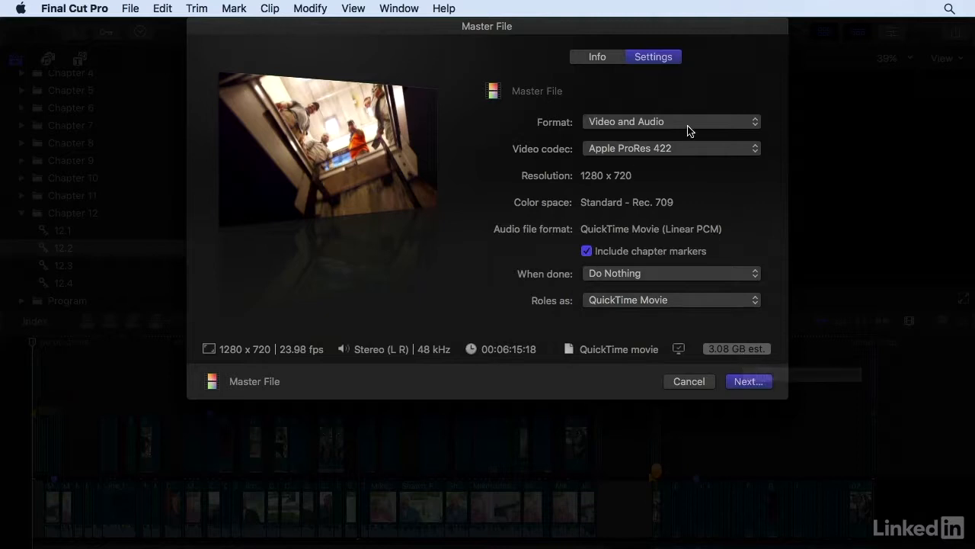
pyautogui.click(743, 383)
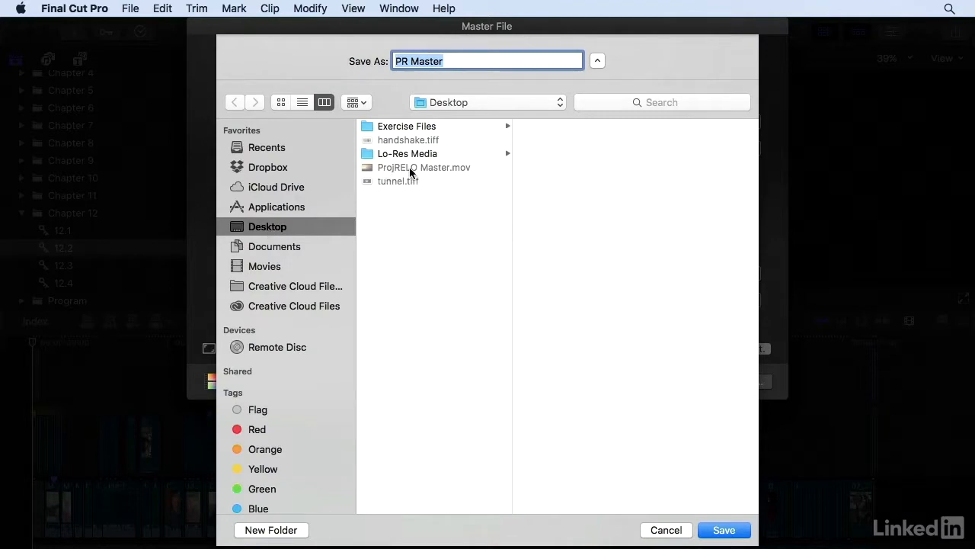
pyautogui.click(663, 529)
# Step: Switch to Finder, open ProjRELO Master.mov from the desktop in QuickTime Player 7, and show it at half size
pyautogui.click(681, 433)
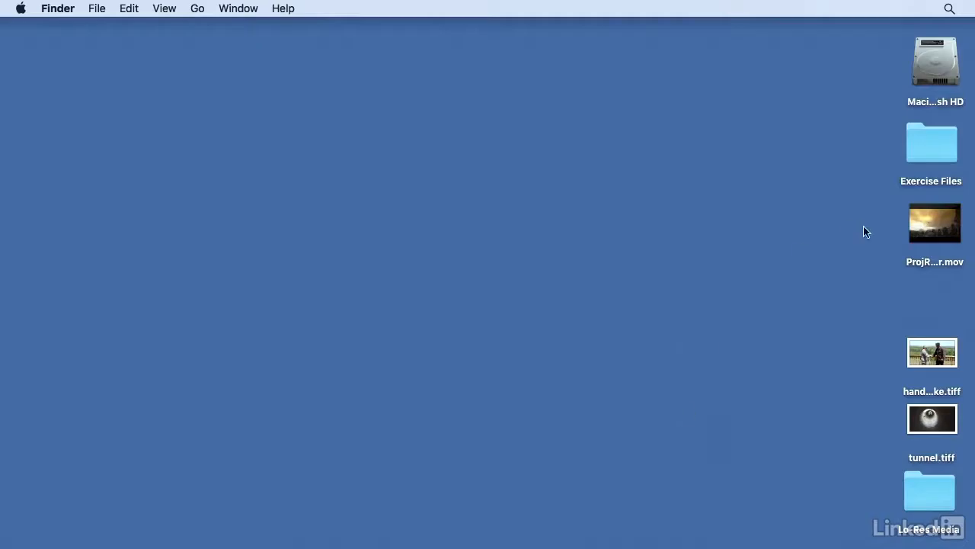
pyautogui.doubleClick(915, 223)
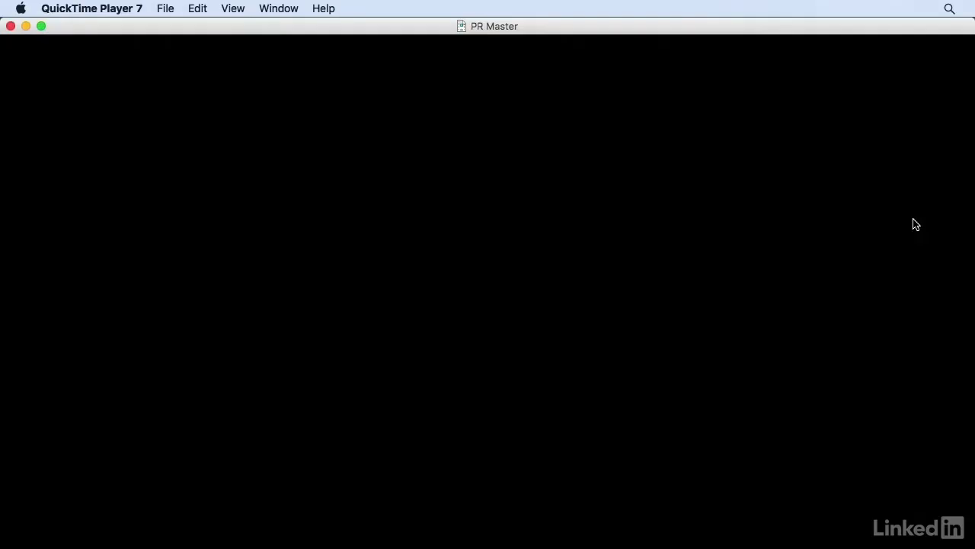
pyautogui.click(234, 7)
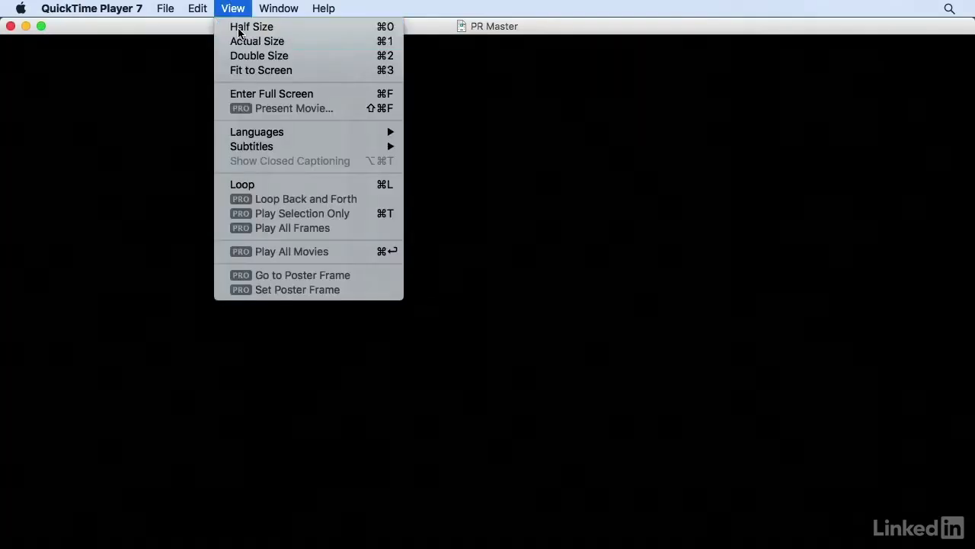
pyautogui.click(239, 28)
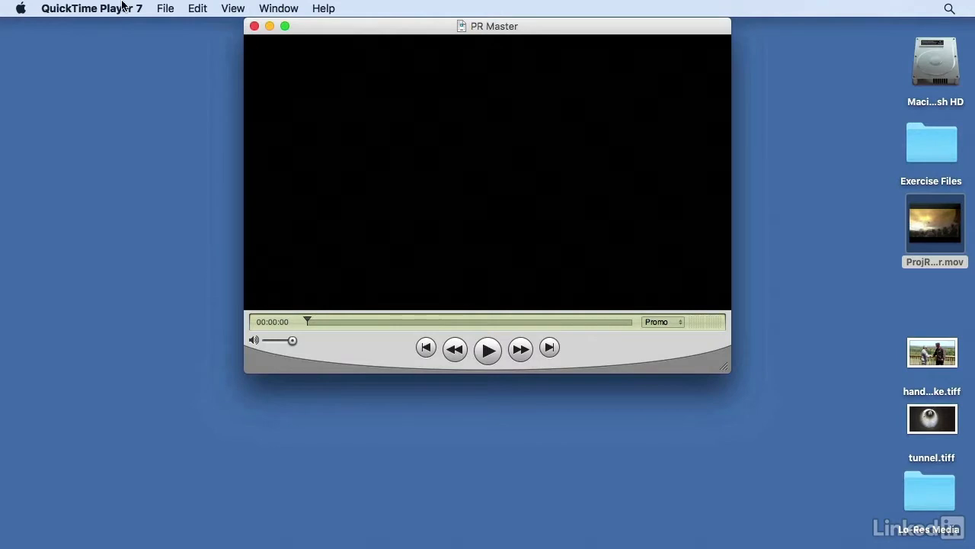
# Step: Move between the movie's Promo and Montage chapter markers, finishing on Montage
pyautogui.click(673, 321)
pyautogui.click(671, 337)
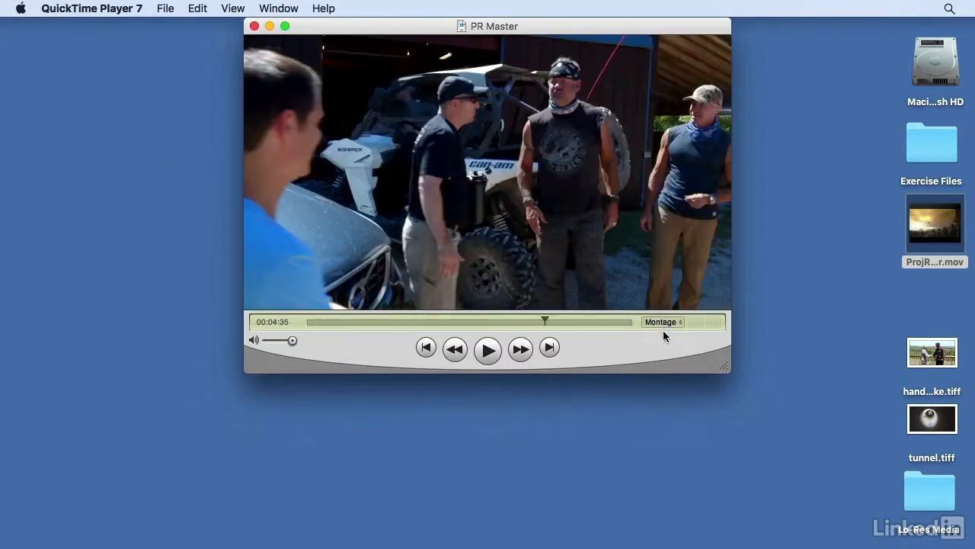
pyautogui.click(665, 323)
pyautogui.click(659, 309)
pyautogui.click(664, 322)
pyautogui.click(664, 336)
# Step: Play the start of the Montage chapter briefly and close the movie
pyautogui.click(488, 350)
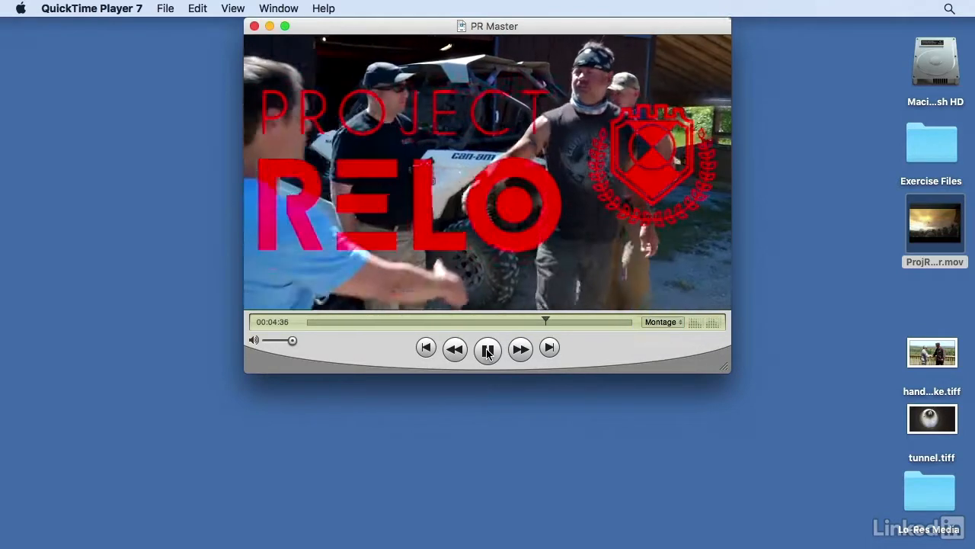
pyautogui.press('space')
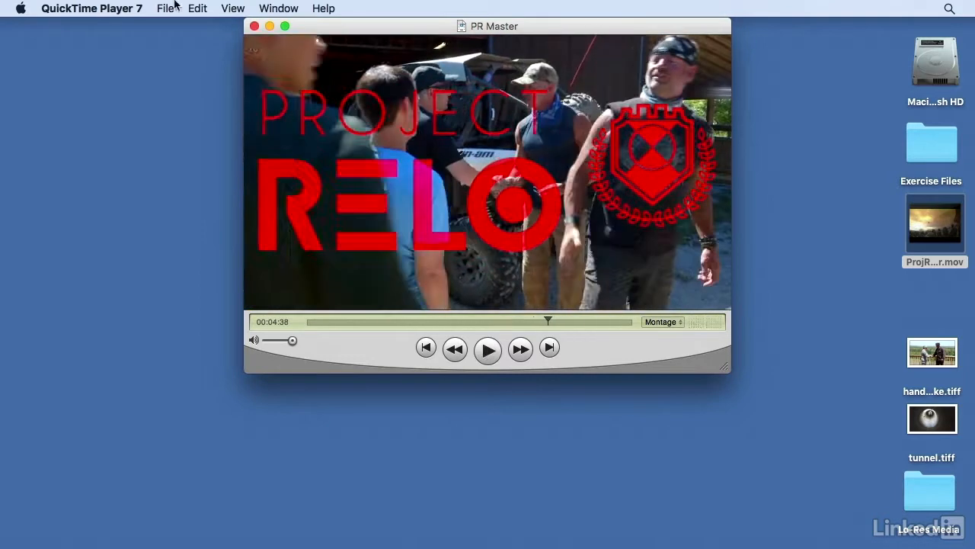
pyautogui.click(254, 26)
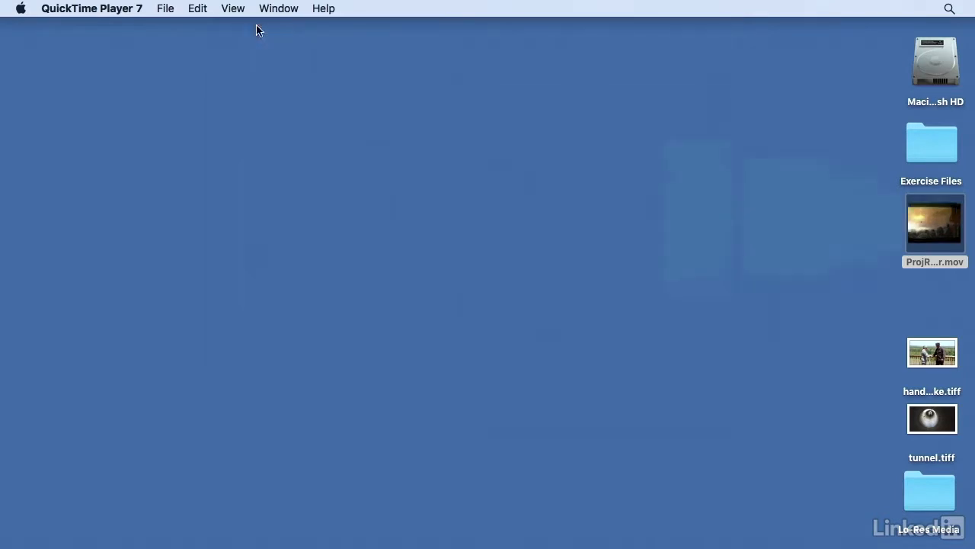
# Step: Open ProjRELO Master.mov from the desktop in the newer QuickTime Player and jump to the Montage chapter
pyautogui.rightClick(917, 218)
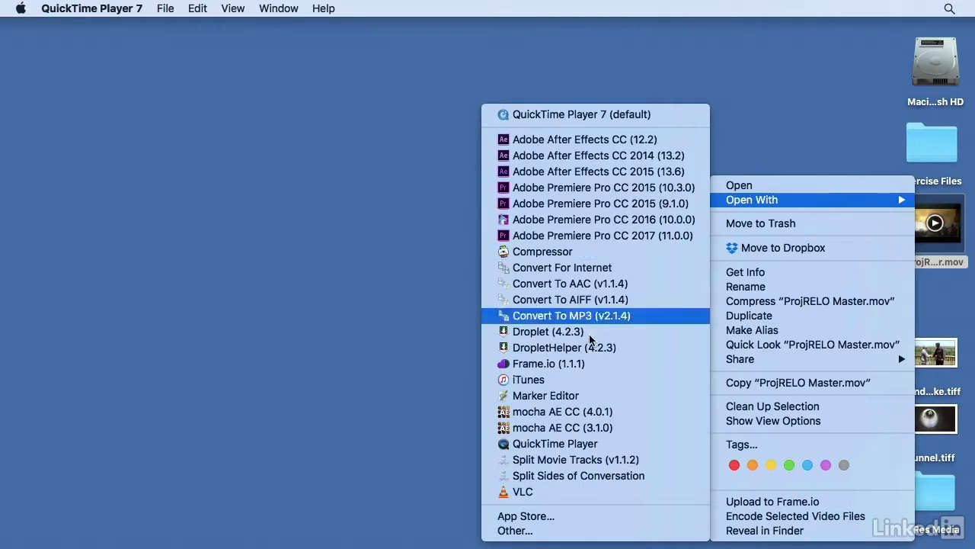
pyautogui.click(566, 445)
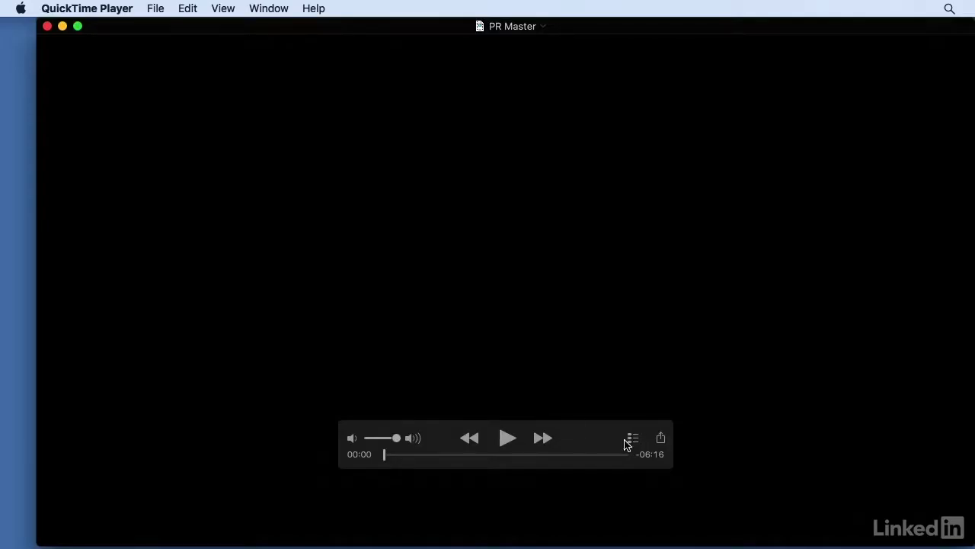
pyautogui.click(633, 441)
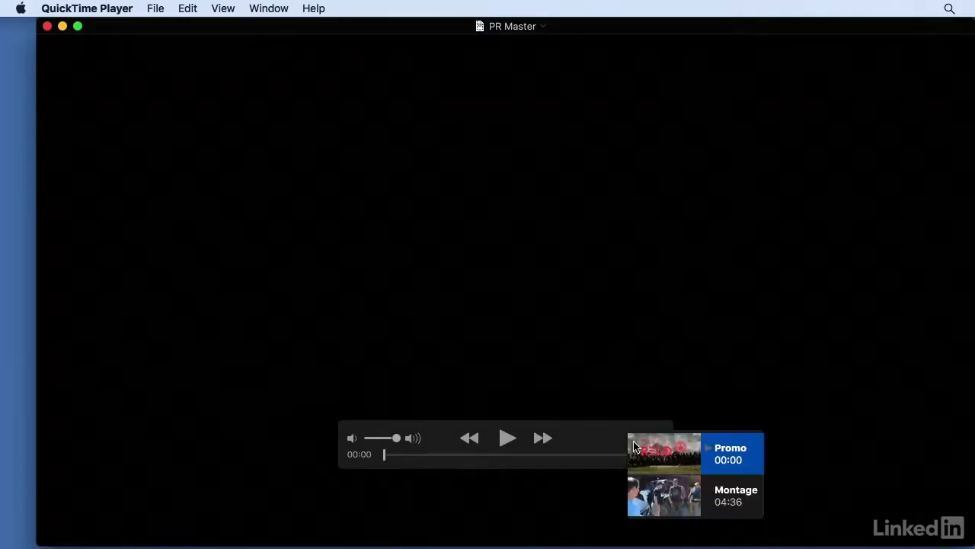
pyautogui.click(653, 496)
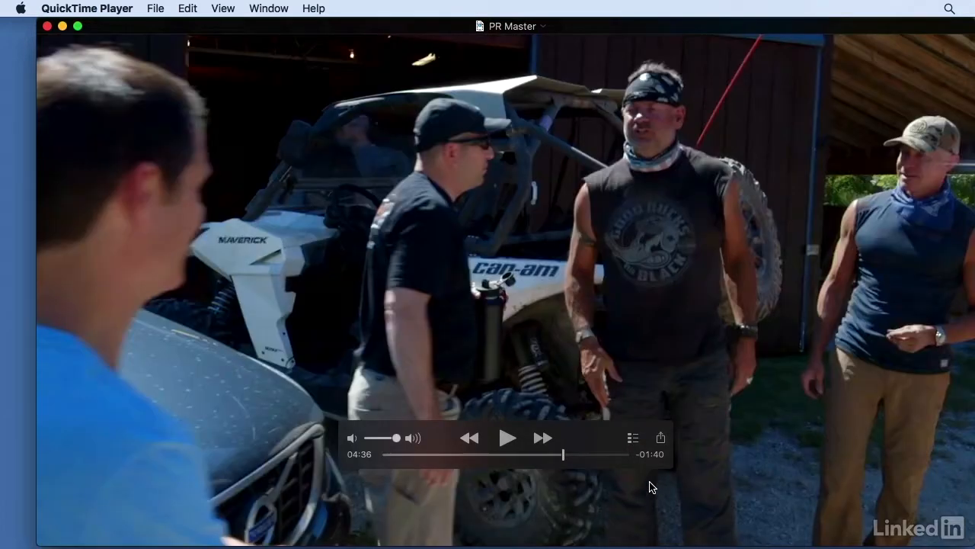
# Step: Return to the Promo chapter, check its opening seconds in playback, and close the movie
pyautogui.click(638, 453)
pyautogui.click(647, 421)
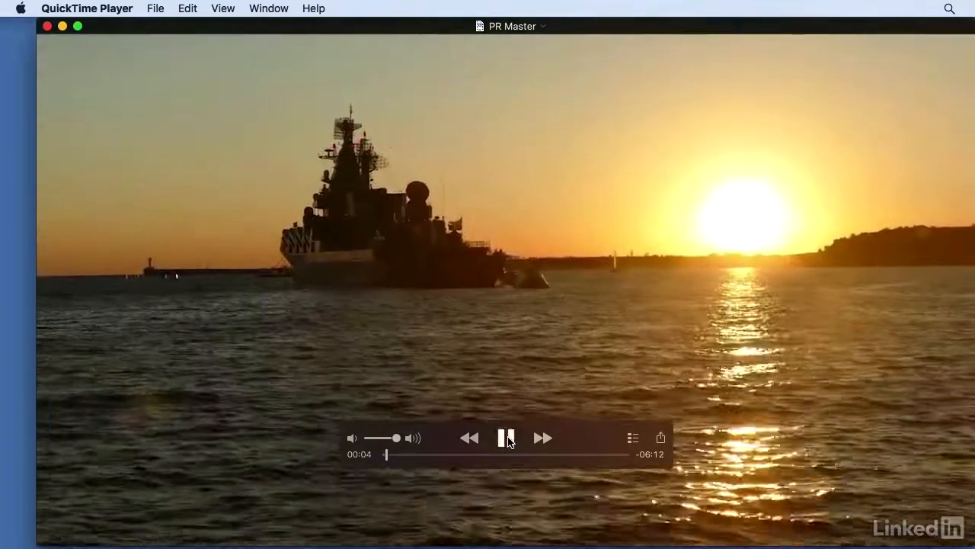
pyautogui.click(506, 439)
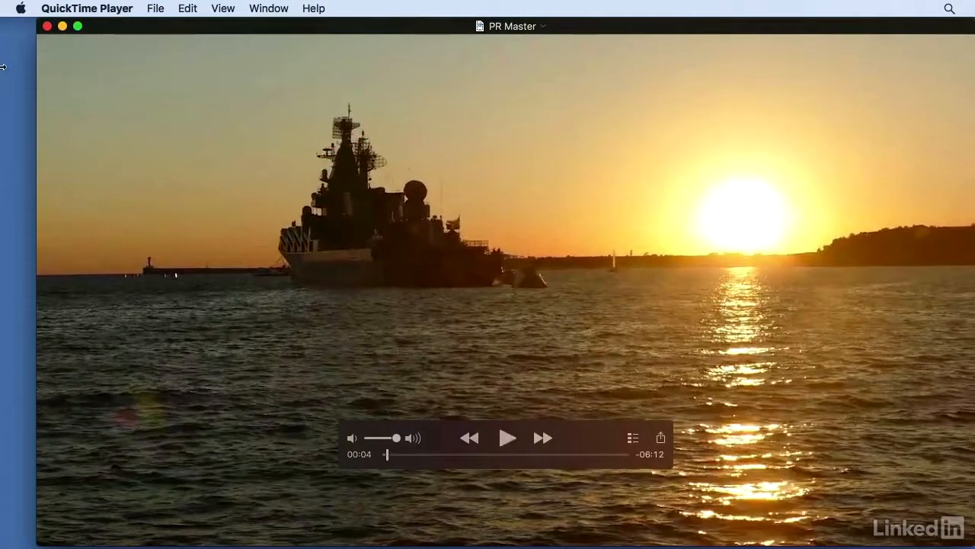
pyautogui.click(46, 27)
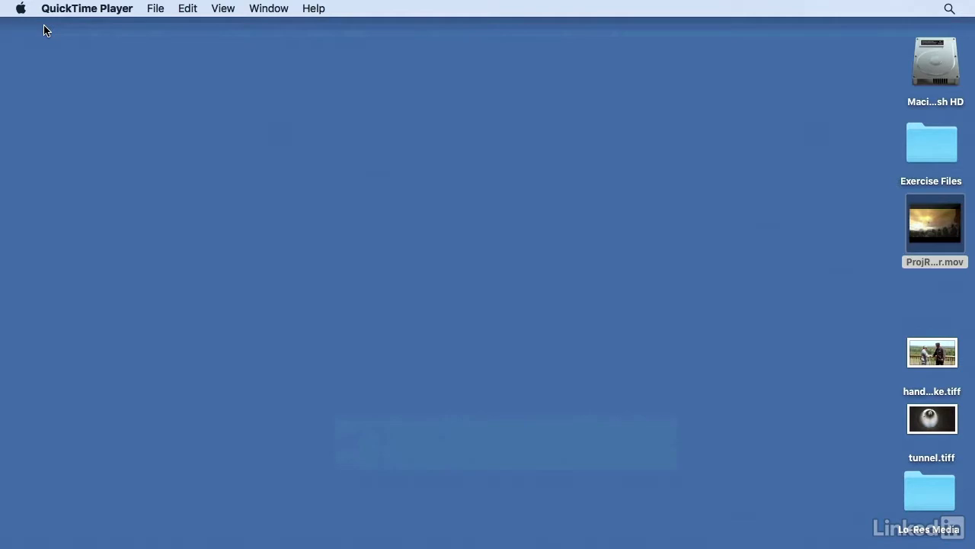